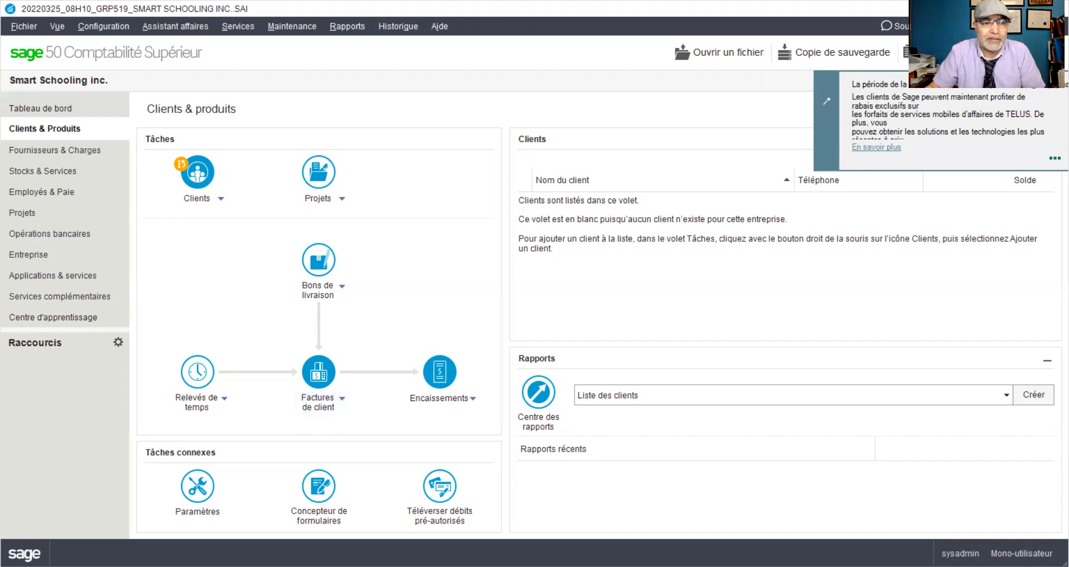
# - Open the company's chart of accounts and display the record of ledger account 1060 Compte courant
pyautogui.click(39, 256)
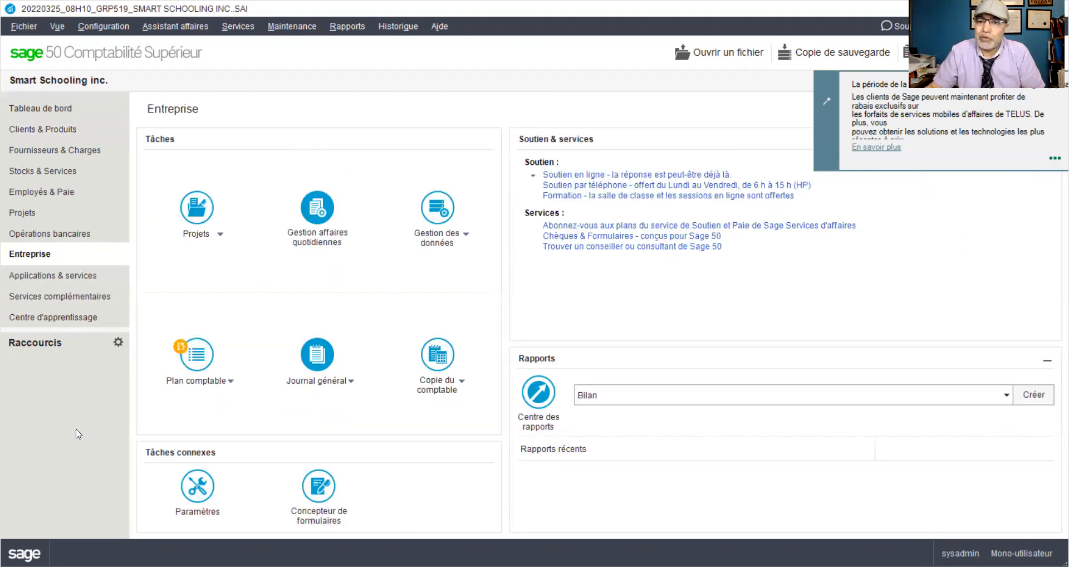
pyautogui.click(198, 355)
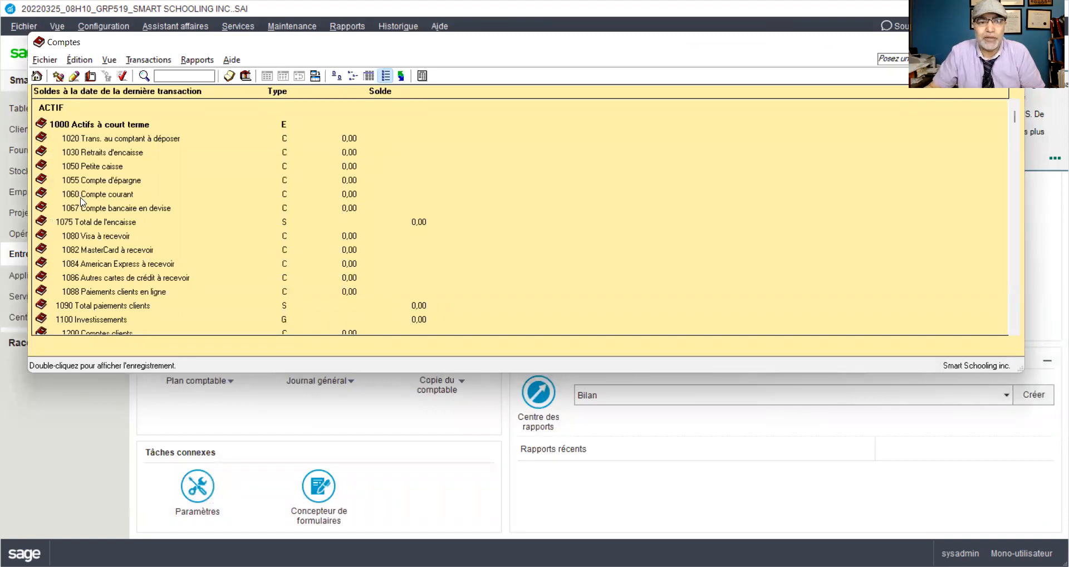
pyautogui.click(80, 194)
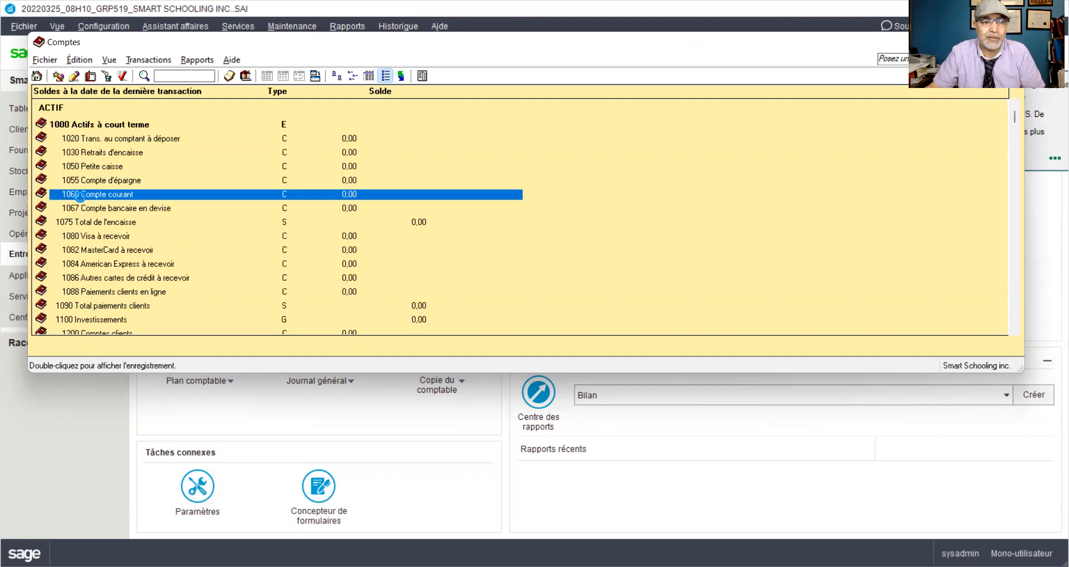
pyautogui.doubleClick(119, 198)
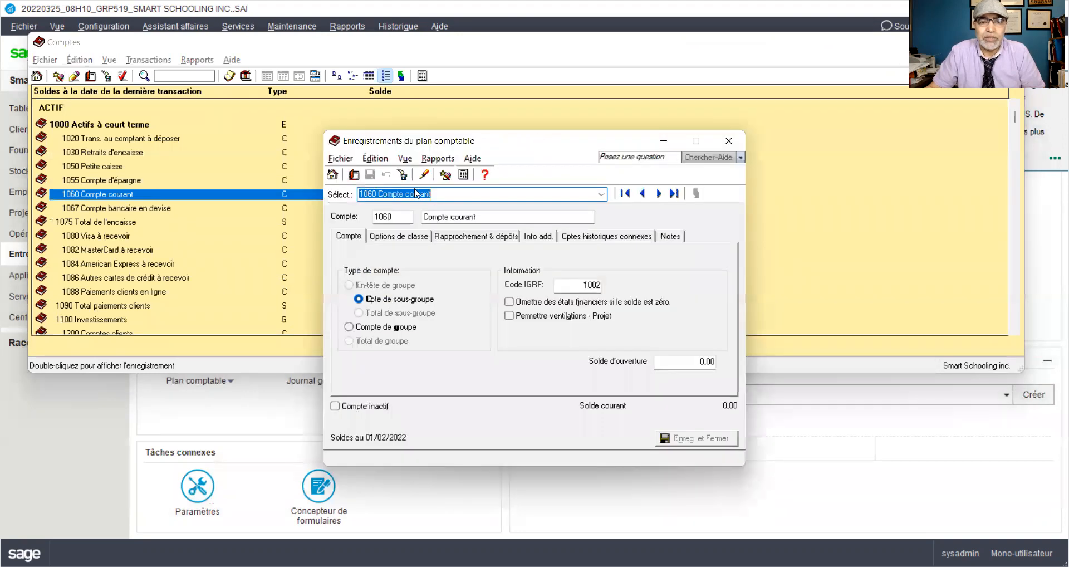
# - Rename ledger account 1060 as Desjardins_Compte courant_CAD
pyautogui.click(388, 196)
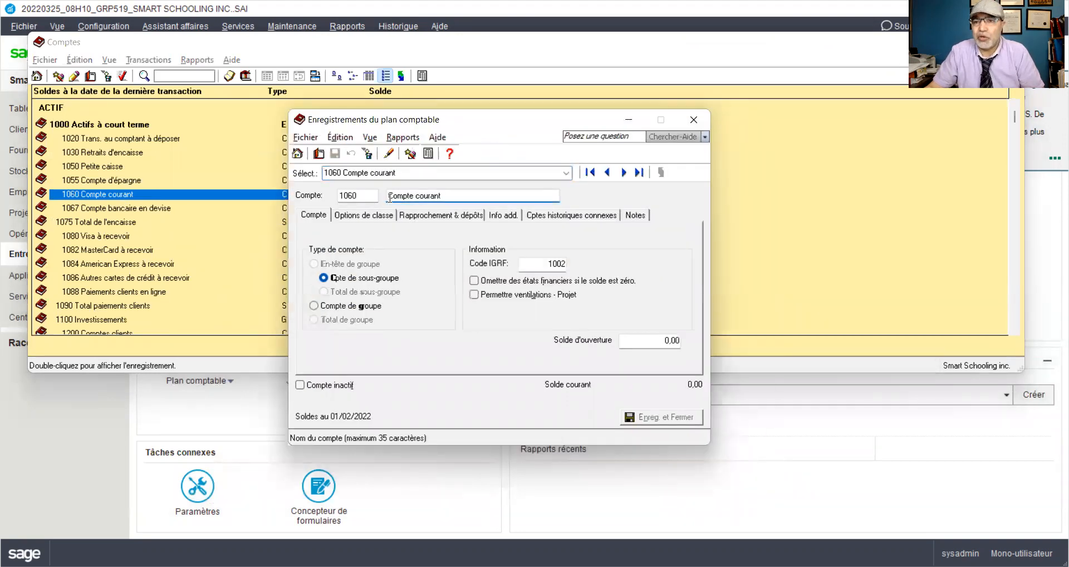
pyautogui.write('Desjard')
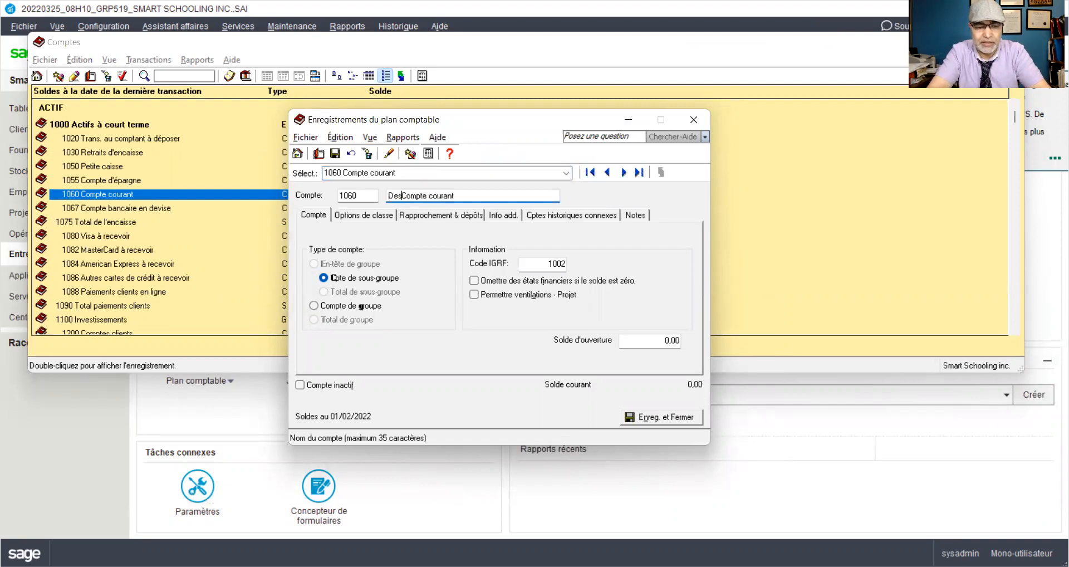
pyautogui.write('ins')
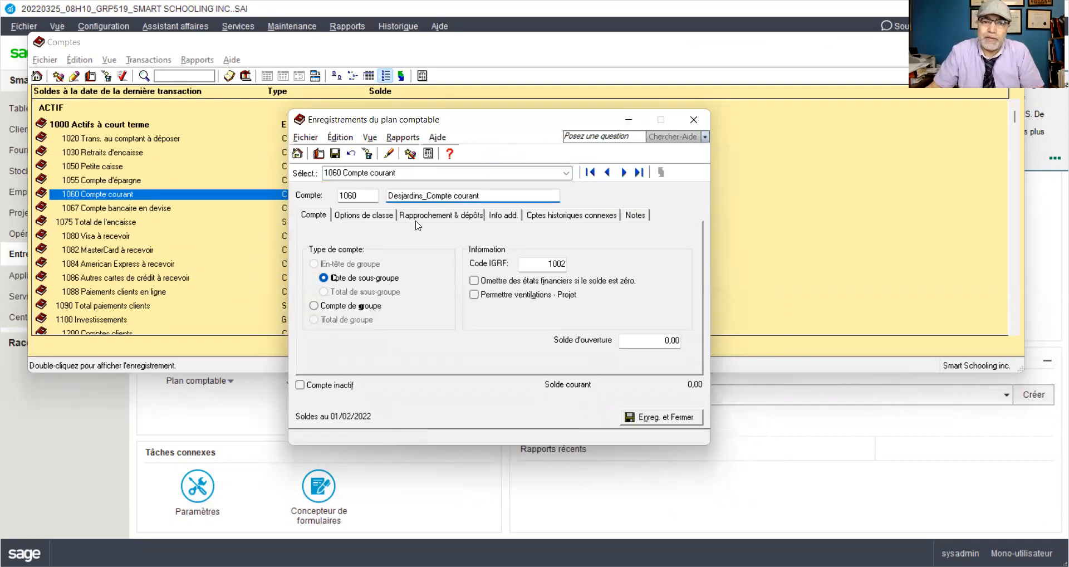
pyautogui.click(502, 195)
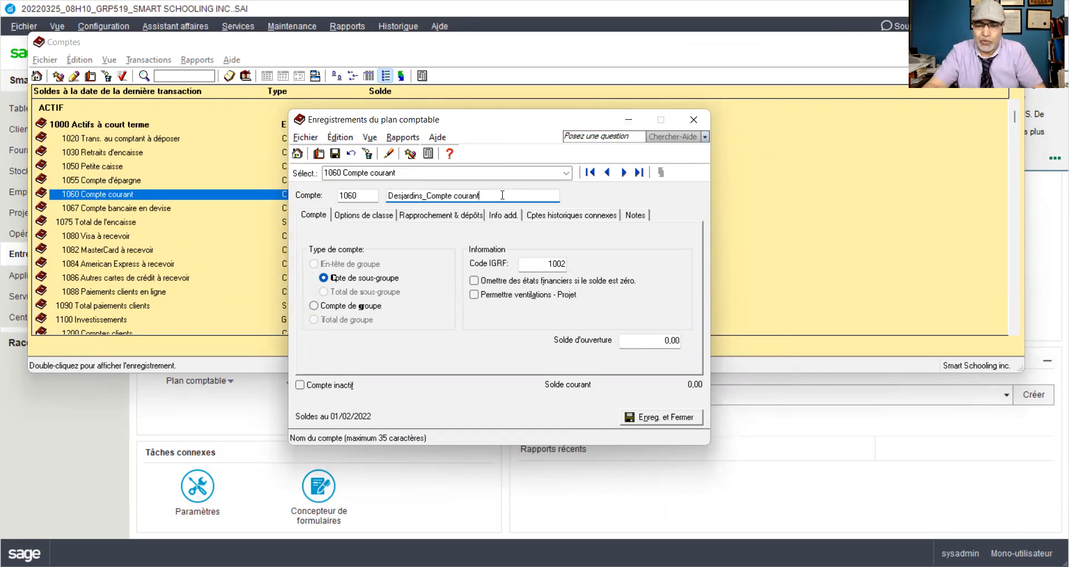
pyautogui.write('_CAD')
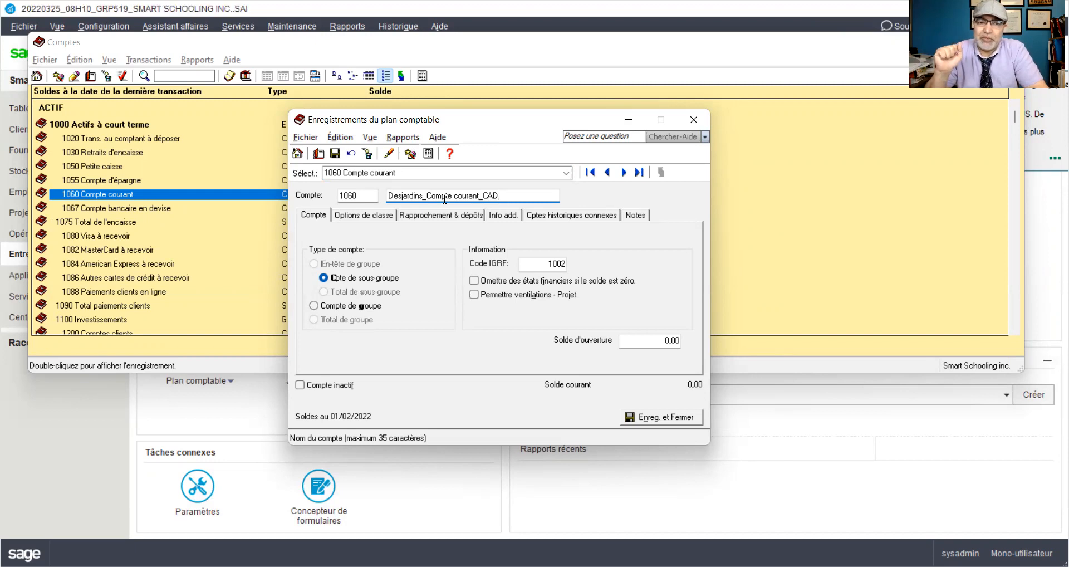
# - In the class options of account 1060, set the financial institution to Desjardins
pyautogui.click(357, 217)
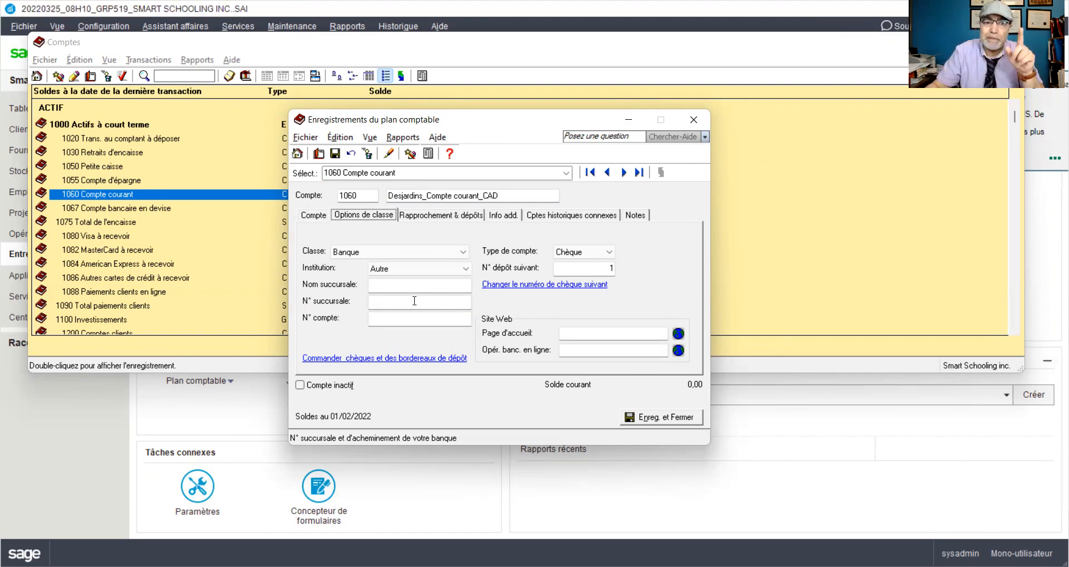
pyautogui.click(465, 268)
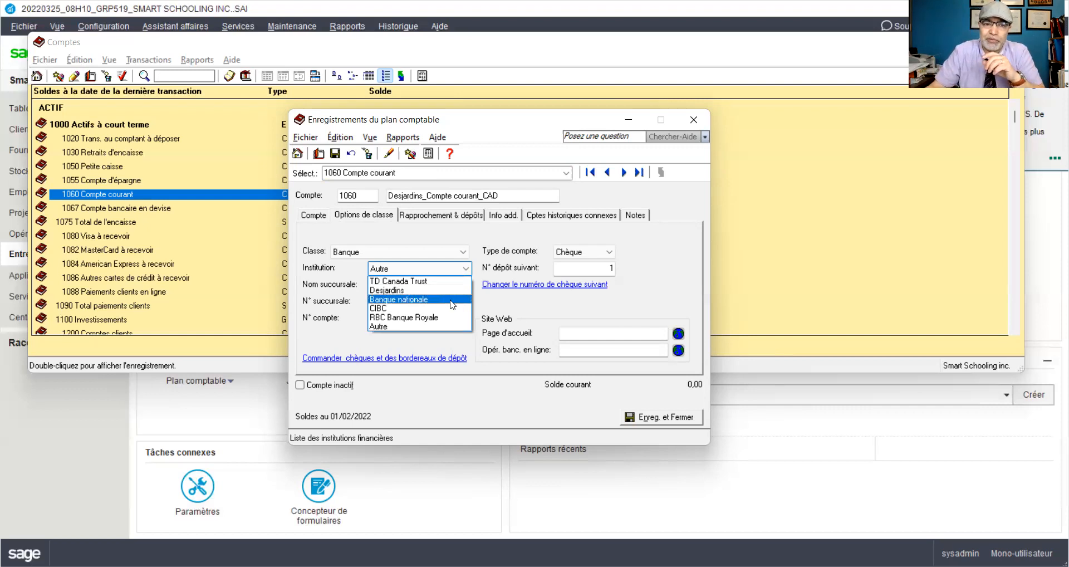
pyautogui.click(396, 290)
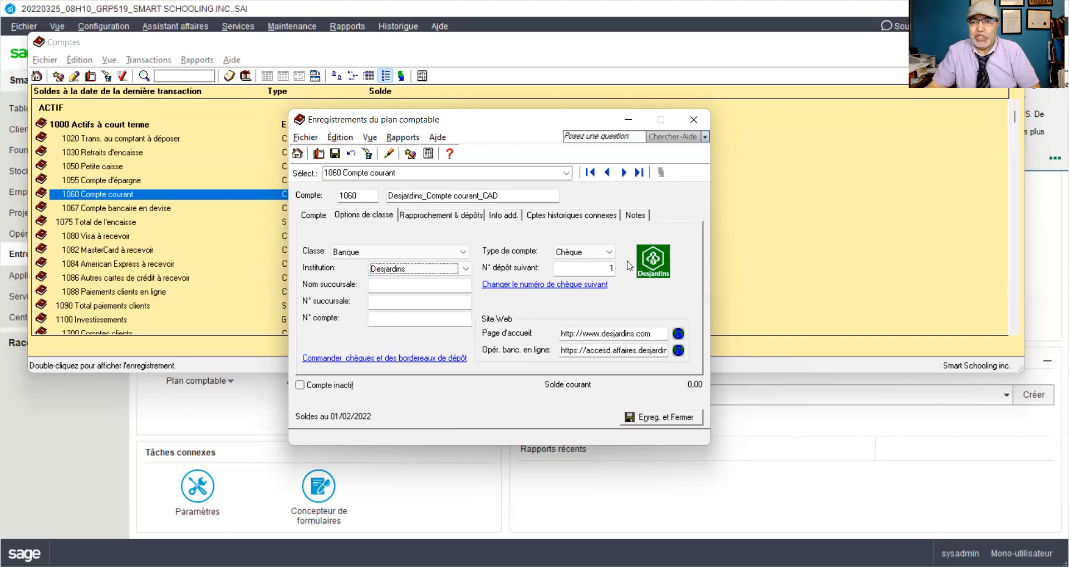
# - Try TD Canada Trust, Banque nationale, CIBC and RBC Banque Royale as the institution, and return to Desjardins
pyautogui.click(466, 269)
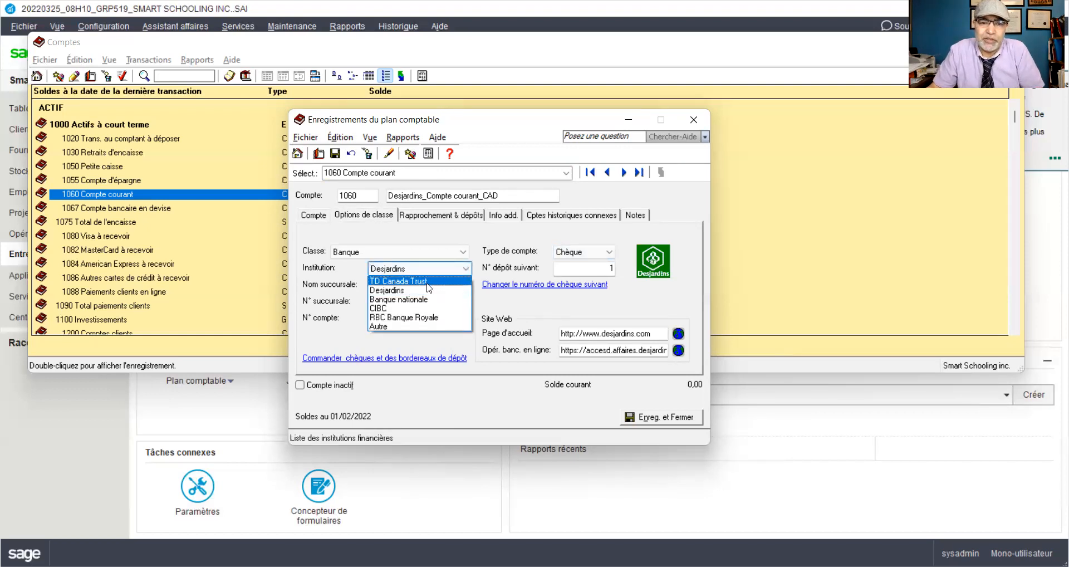
pyautogui.click(428, 281)
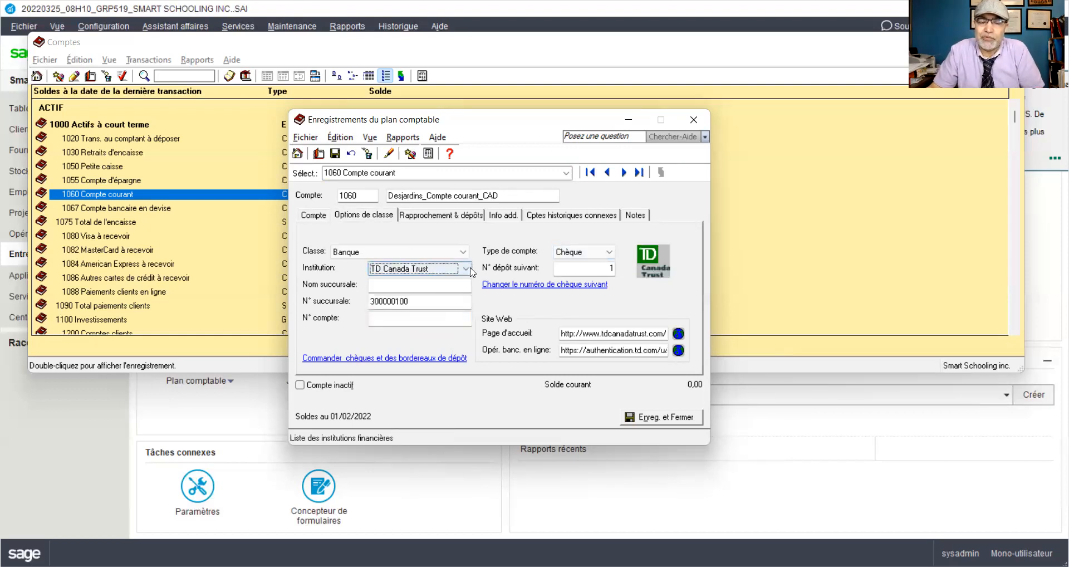
pyautogui.click(466, 268)
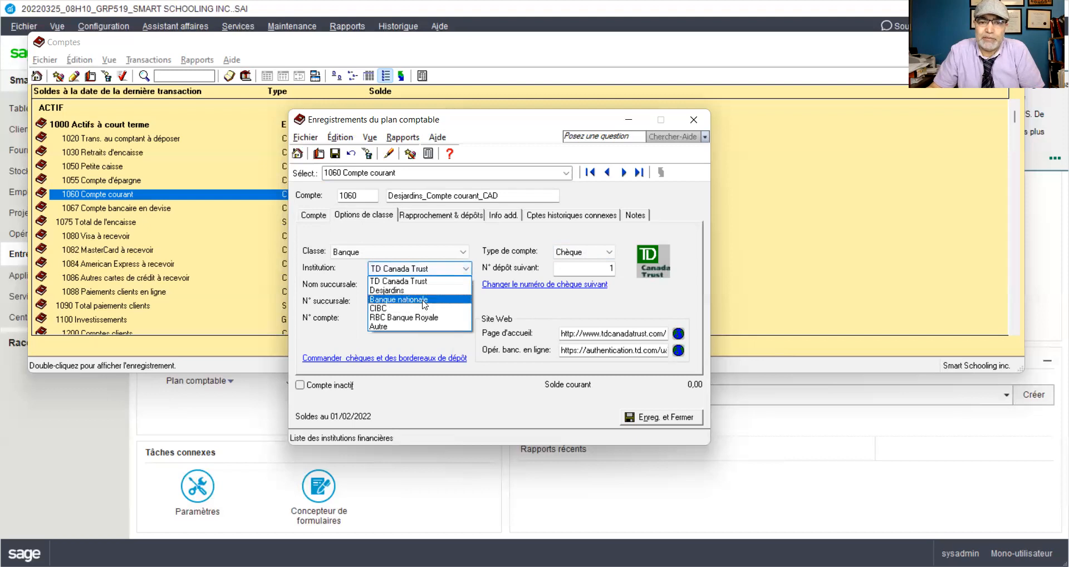
pyautogui.click(426, 299)
pyautogui.click(466, 268)
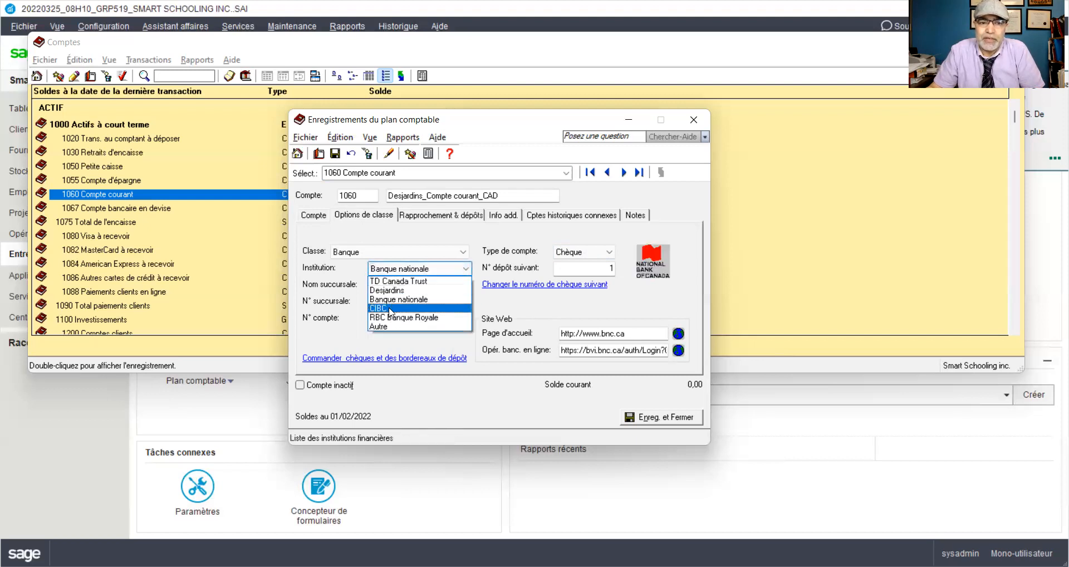
pyautogui.click(390, 309)
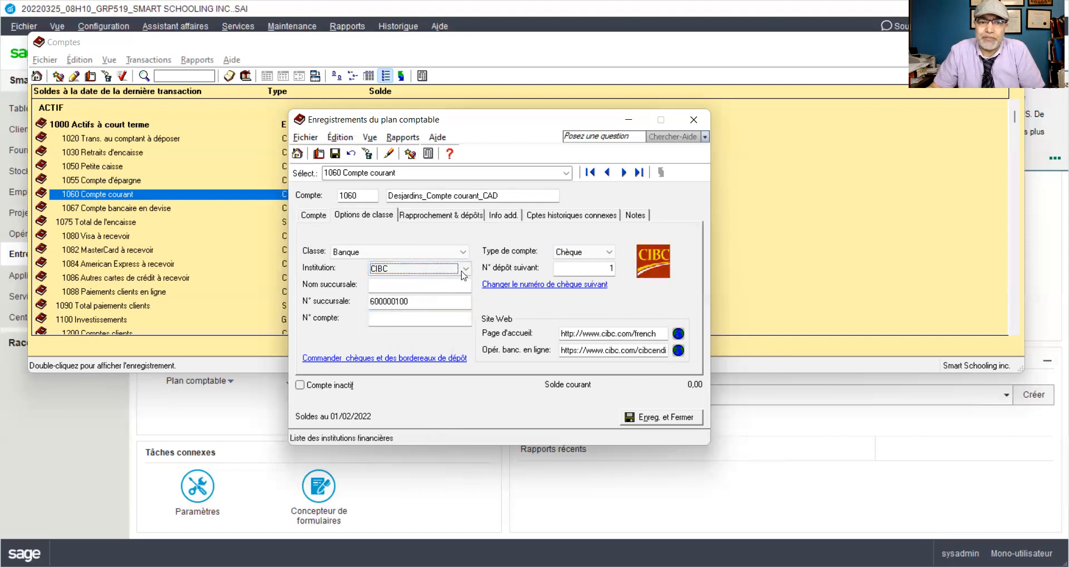
pyautogui.click(389, 268)
pyautogui.click(390, 317)
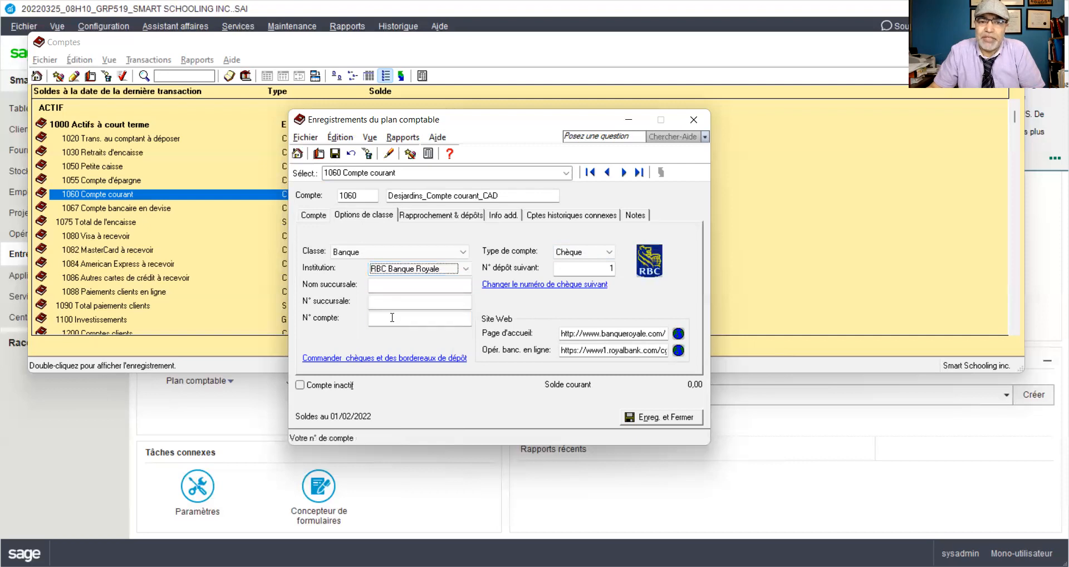
pyautogui.click(461, 269)
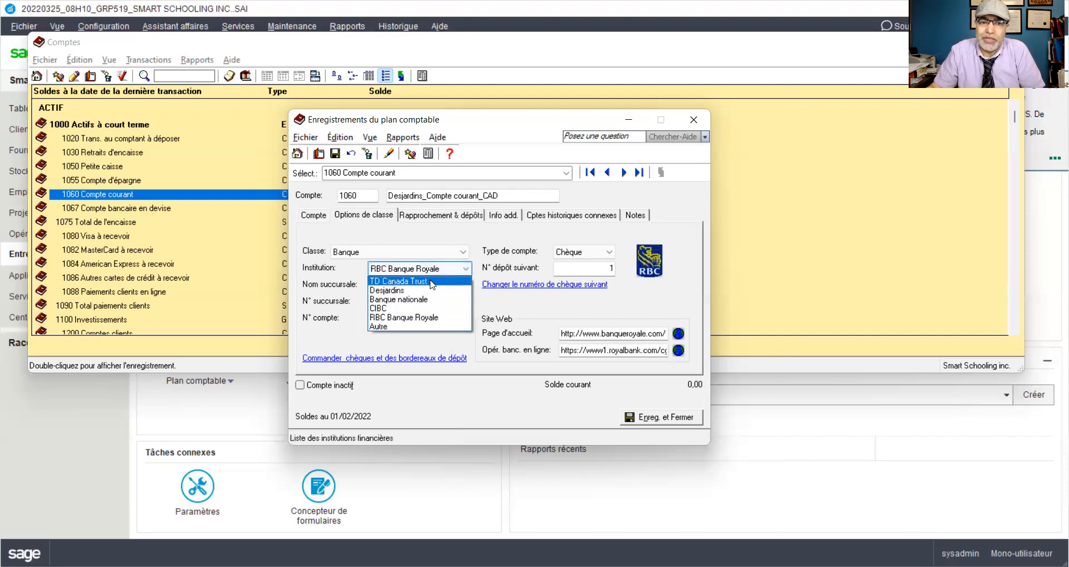
pyautogui.click(398, 290)
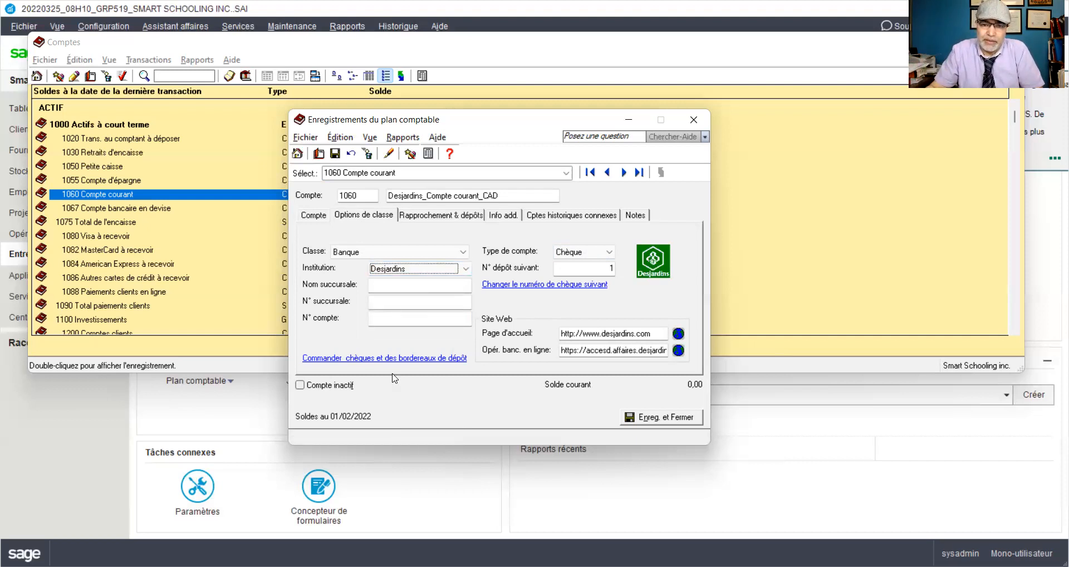
# - Enter Succursal Côte Des Neiges as the branch name of the Desjardins account
pyautogui.click(780, 430)
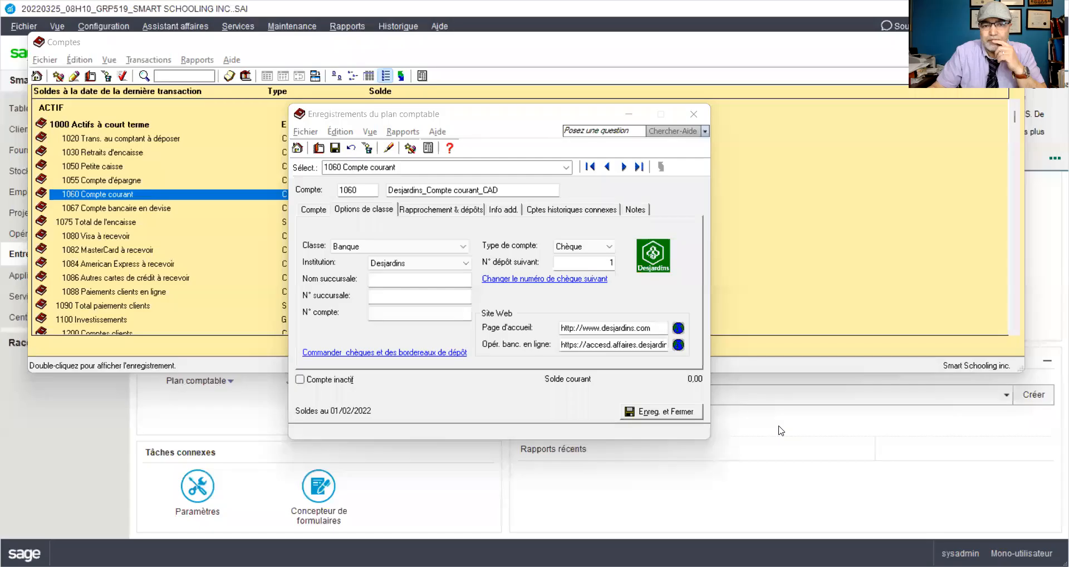
pyautogui.click(434, 279)
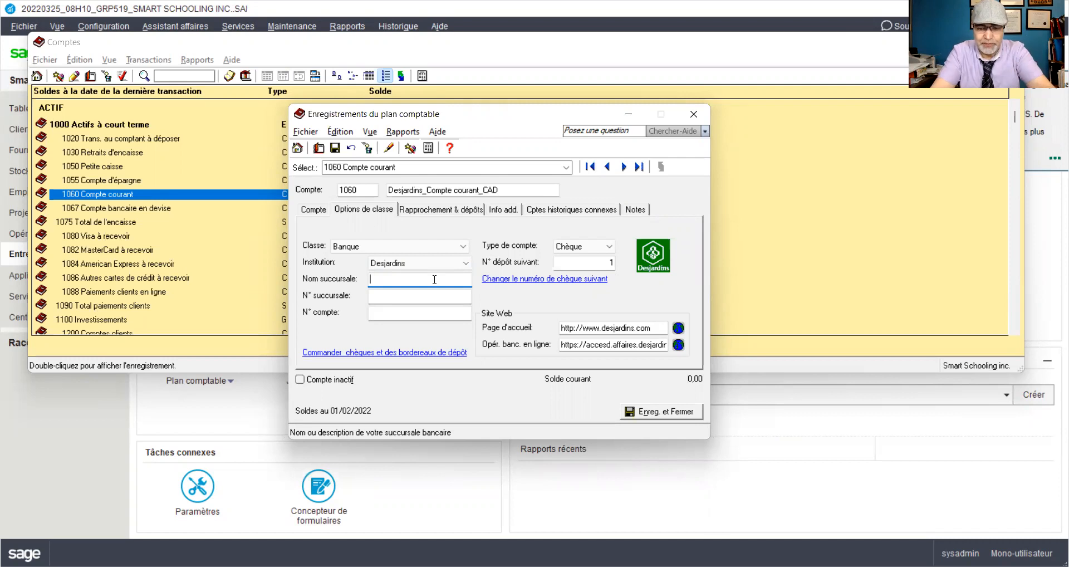
pyautogui.write('C')
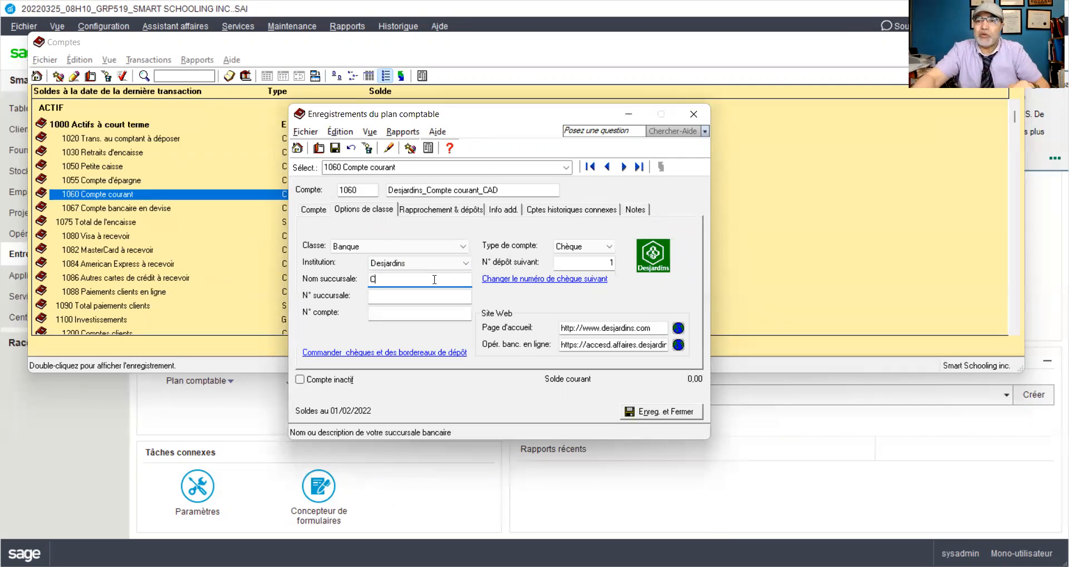
pyautogui.press('BackSpace')
pyautogui.write('su')
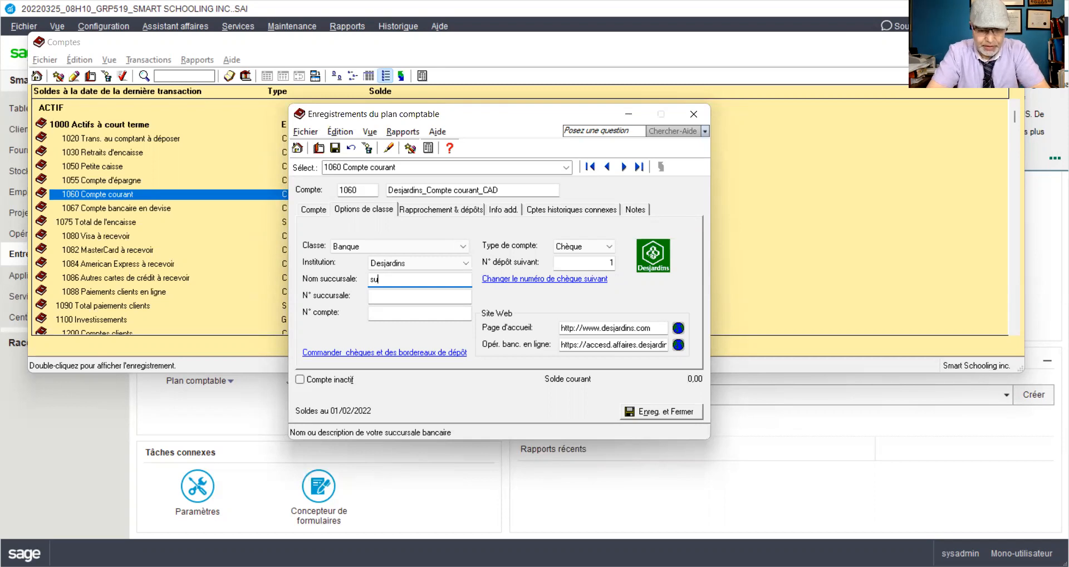
pyautogui.press('BackSpace')
pyautogui.press('BackSpace')
pyautogui.write('succurdsal')
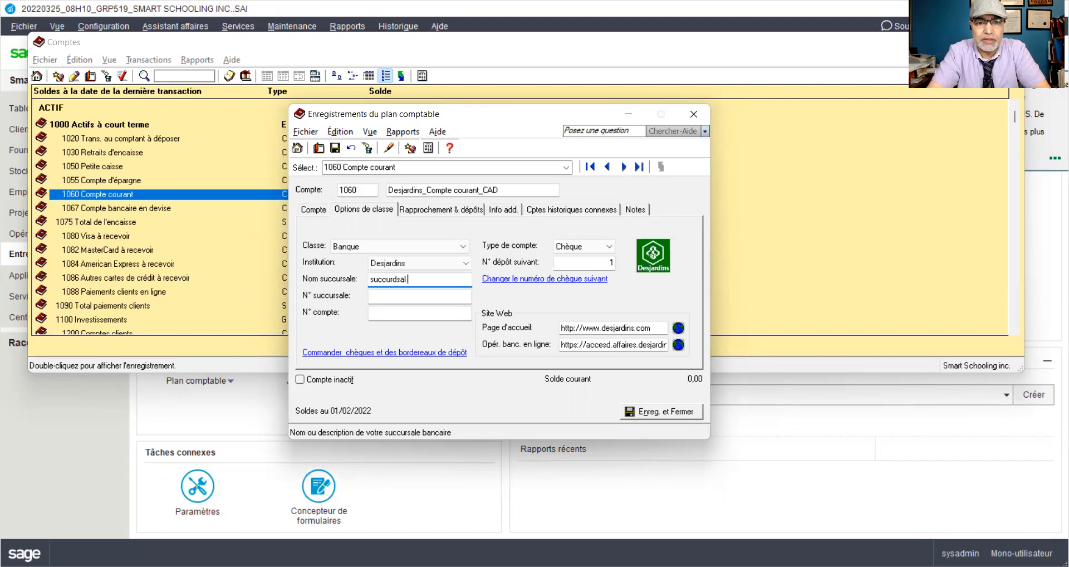
pyautogui.press('BackSpace')
pyautogui.press('BackSpace')
pyautogui.press('BackSpace')
pyautogui.press('BackSpace')
pyautogui.write('sal Côte')
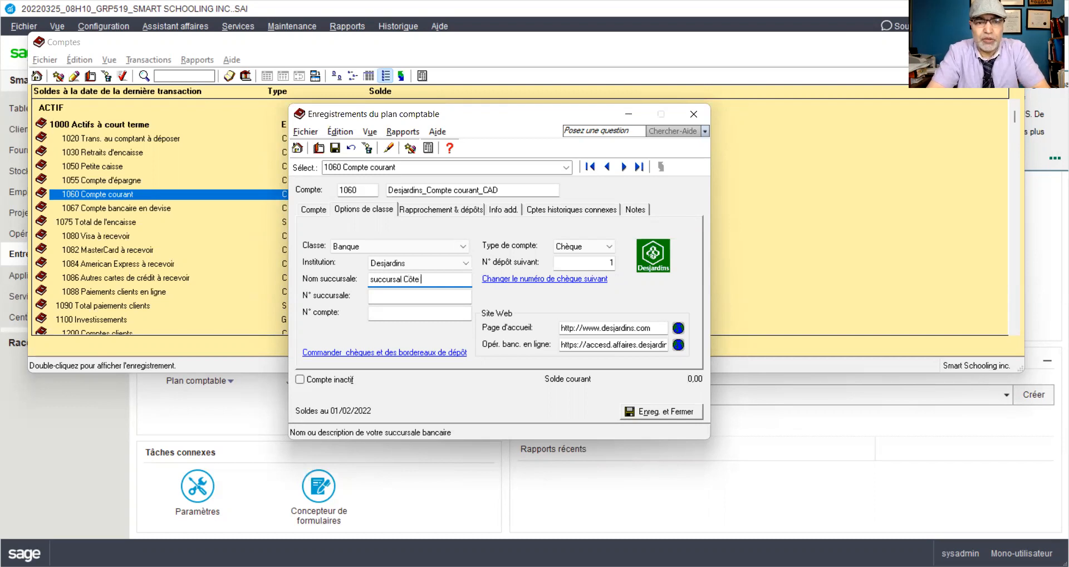
pyautogui.write(' Des Neiges')
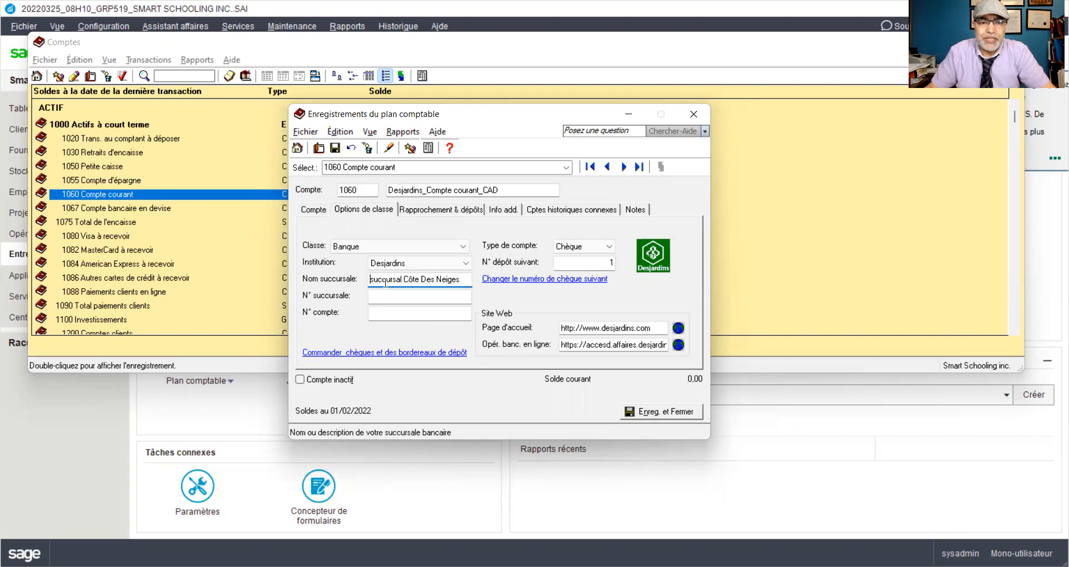
pyautogui.press('Delete')
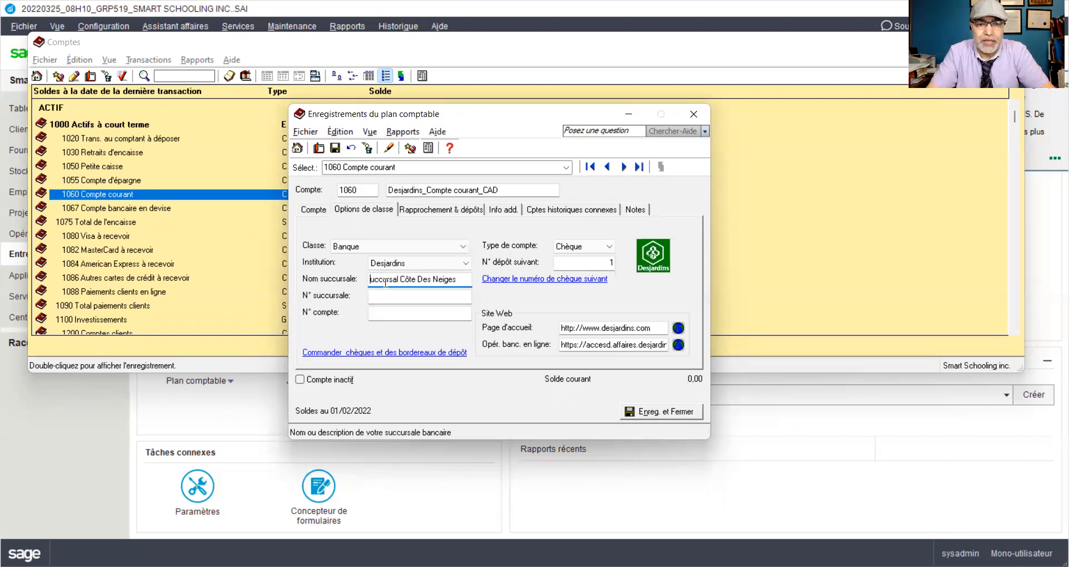
pyautogui.write('S')
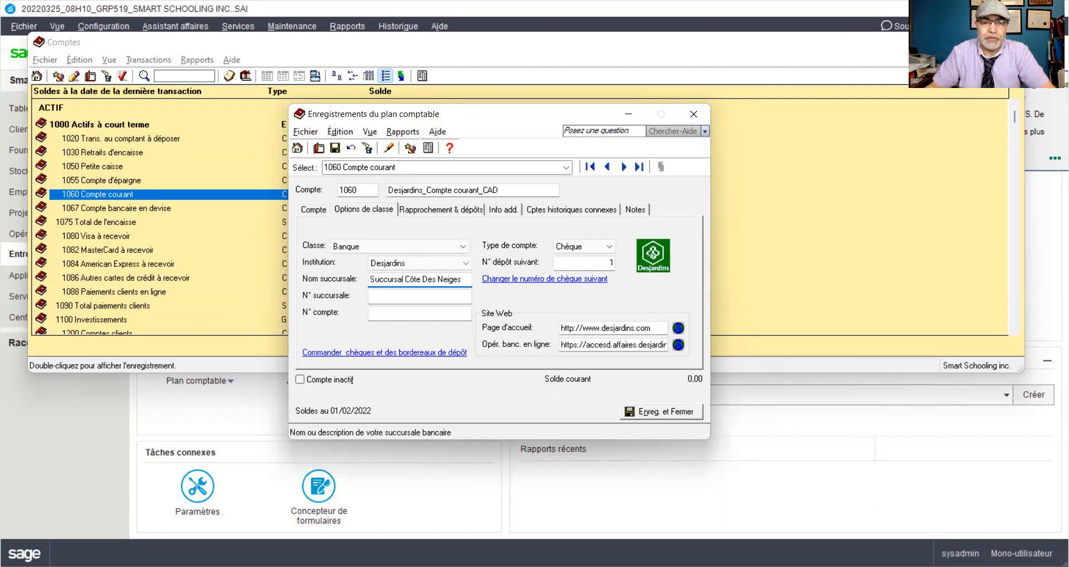
# - Fill in the branch number and the bank account number for the Desjardins account
pyautogui.click(385, 291)
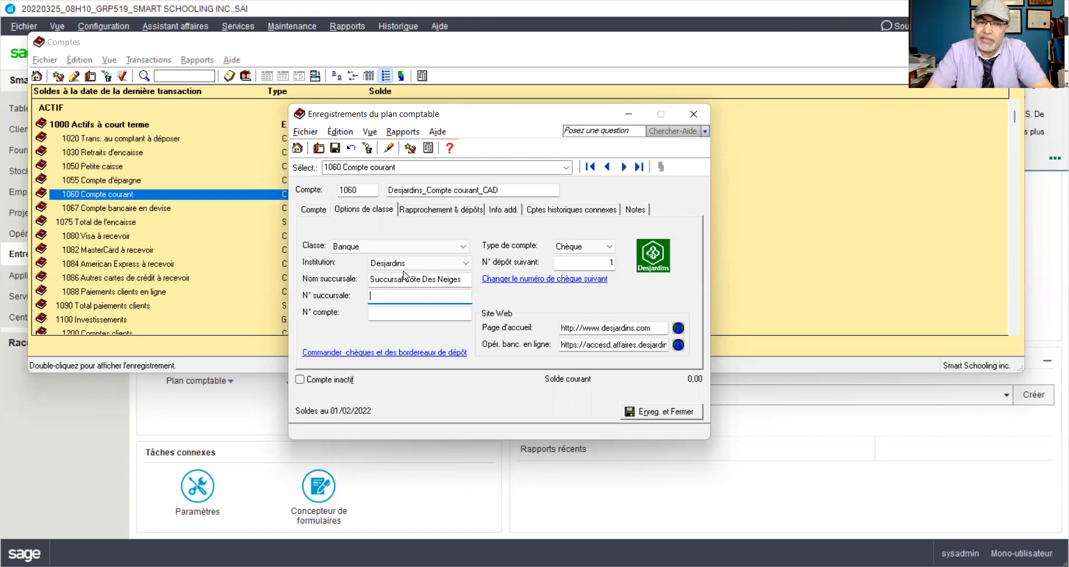
pyautogui.write('12345')
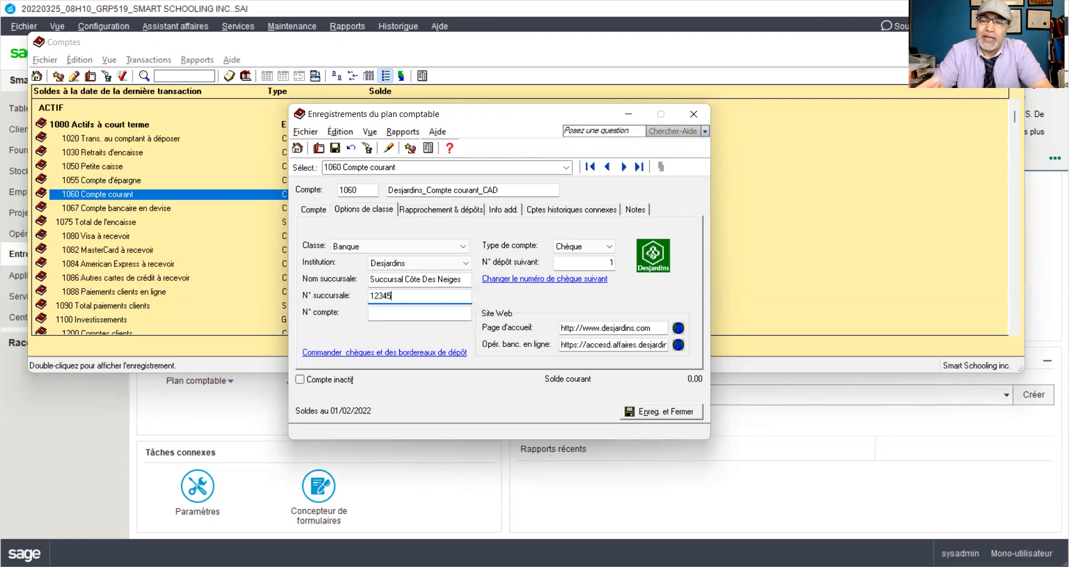
pyautogui.write('815')
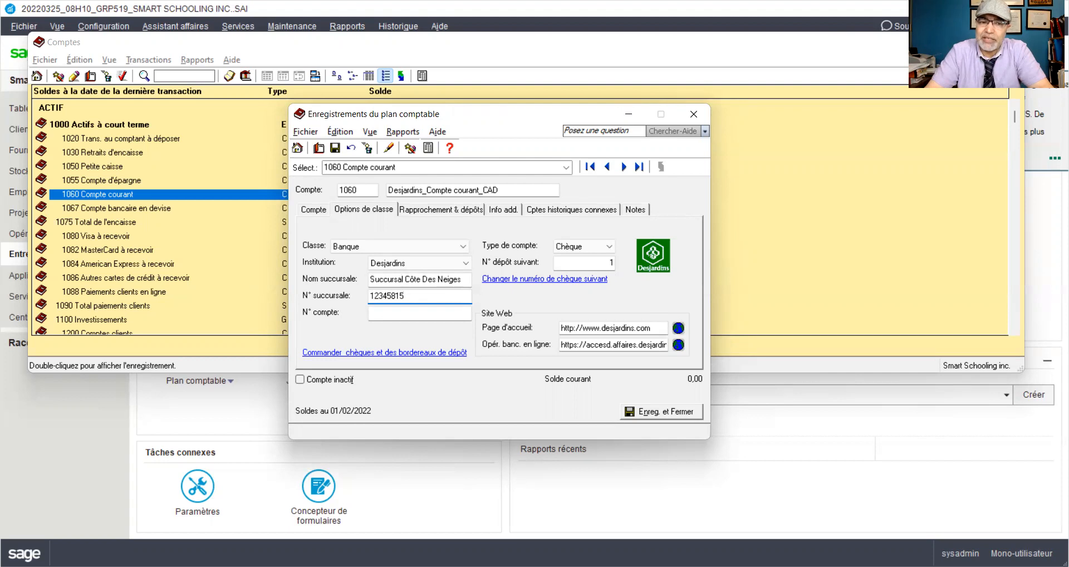
pyautogui.click(401, 313)
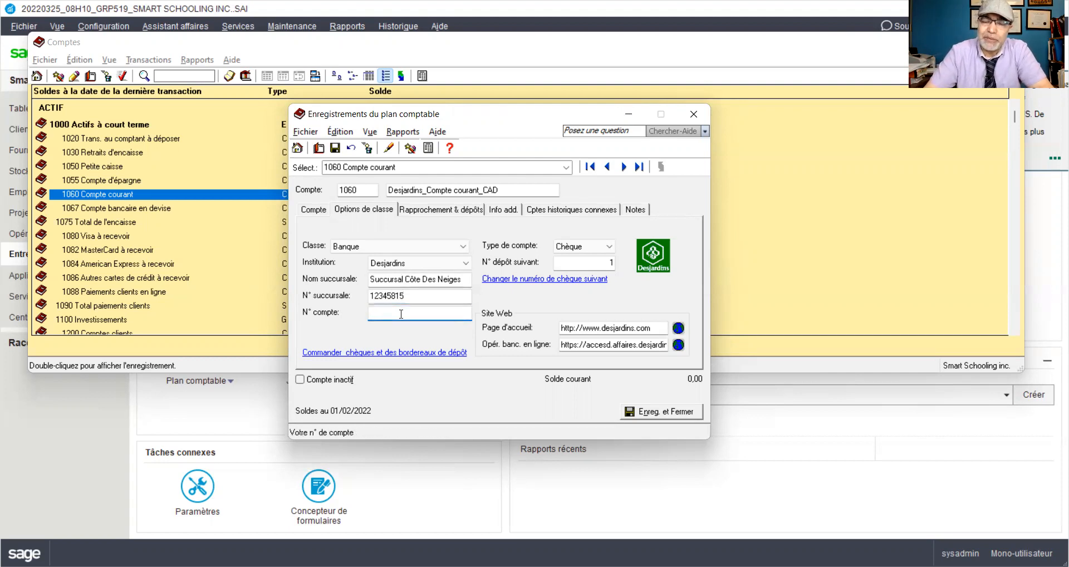
pyautogui.write('1')
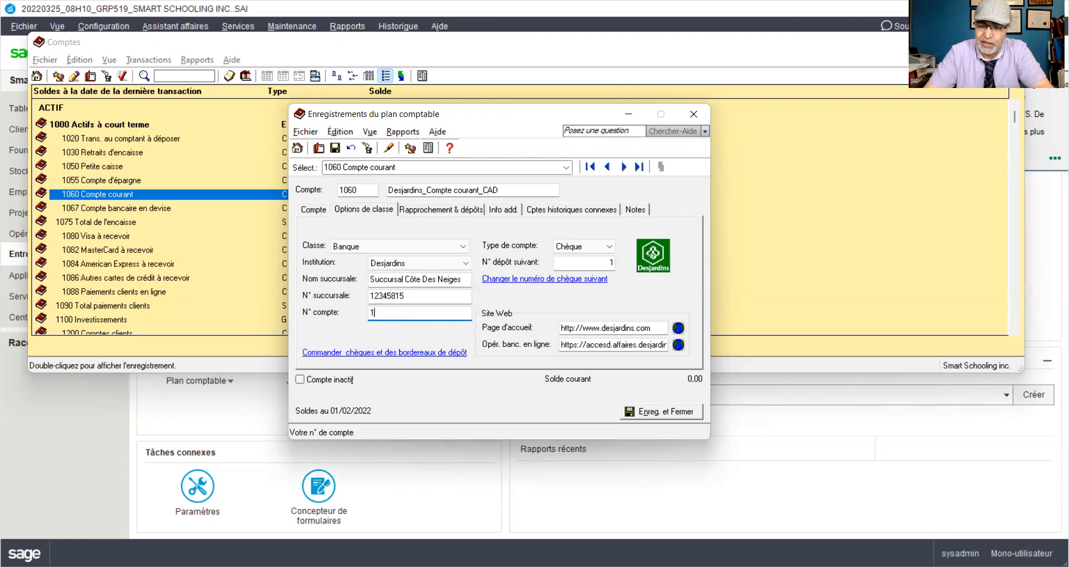
pyautogui.write('234567')
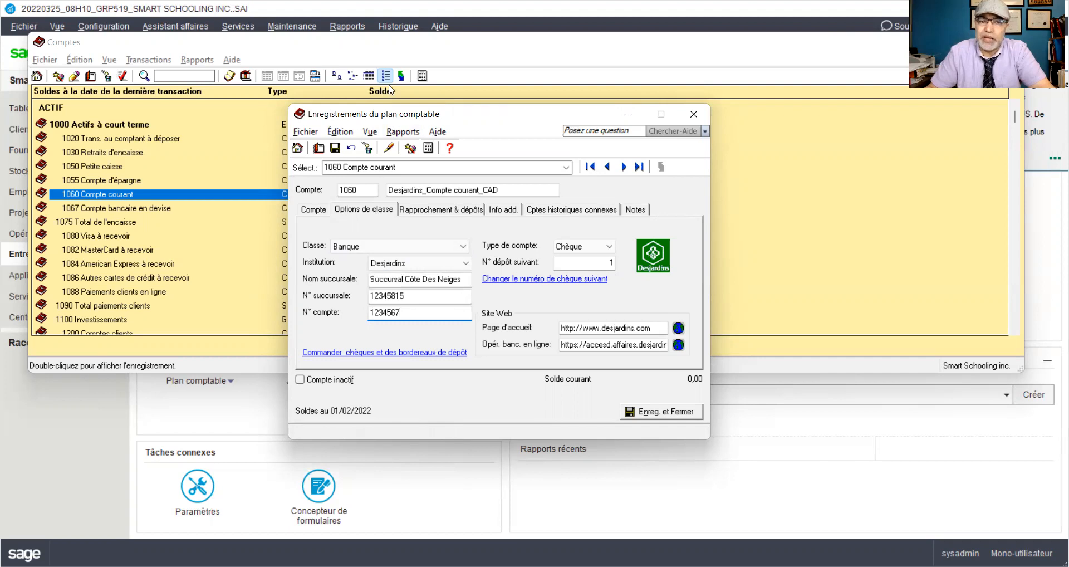
# - Check the reconciliation and deposit options of account 1060, and save and close its record
pyautogui.moveTo(372, 109); pyautogui.dragTo(389, 86)
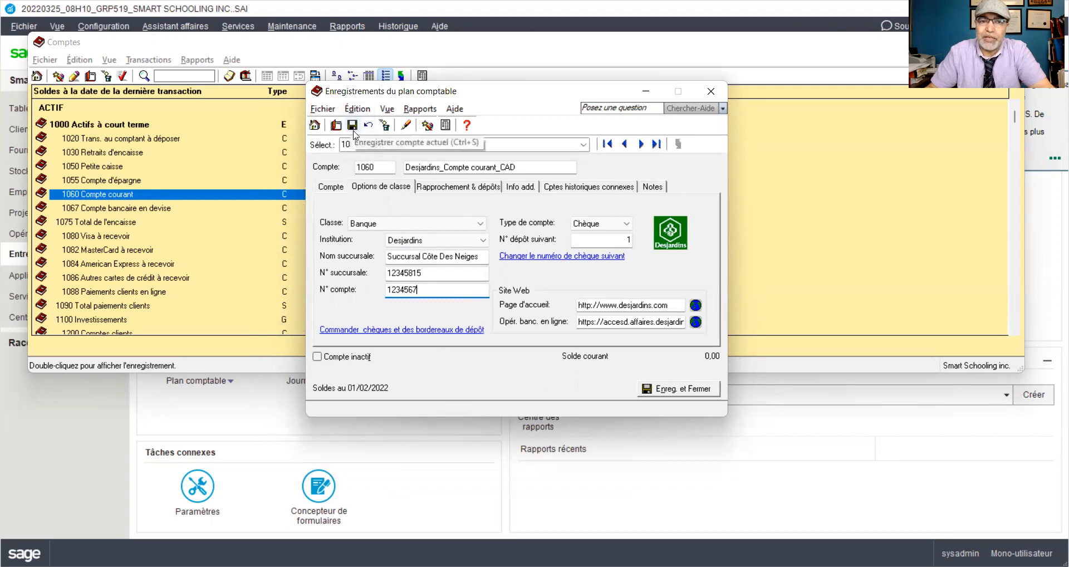
pyautogui.click(438, 187)
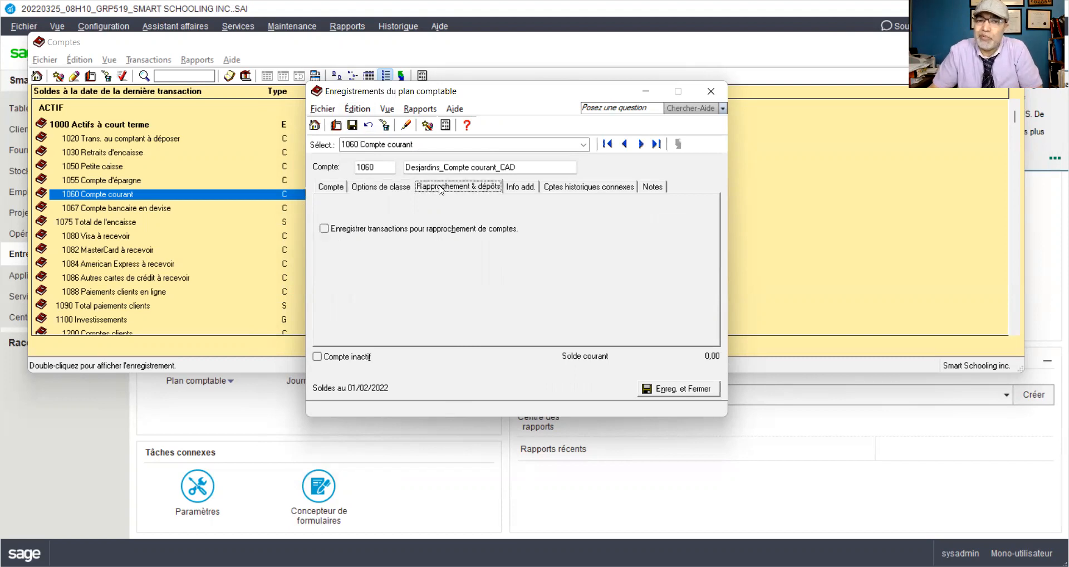
pyautogui.click(387, 191)
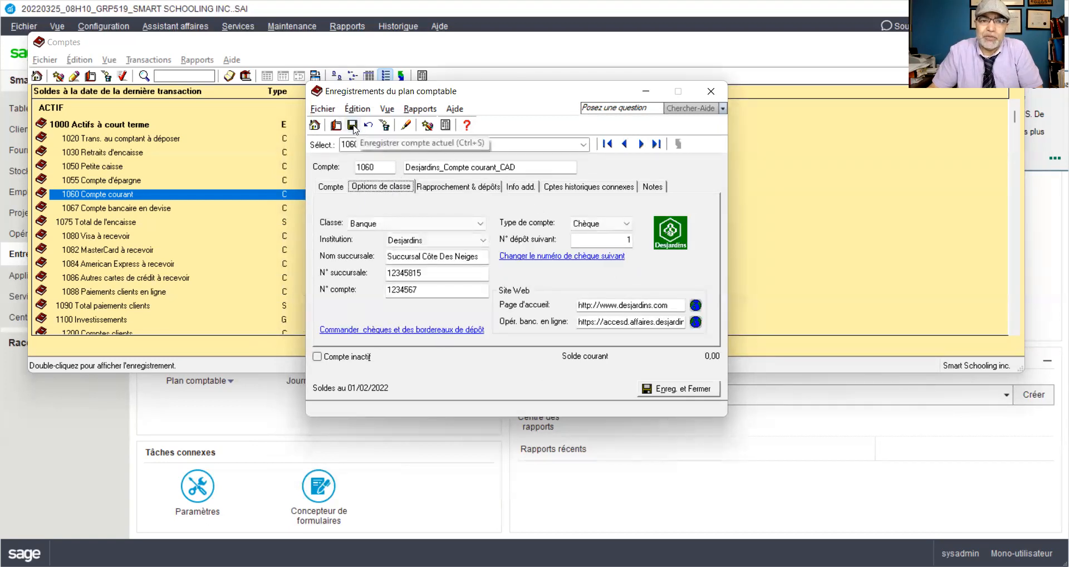
pyautogui.click(353, 126)
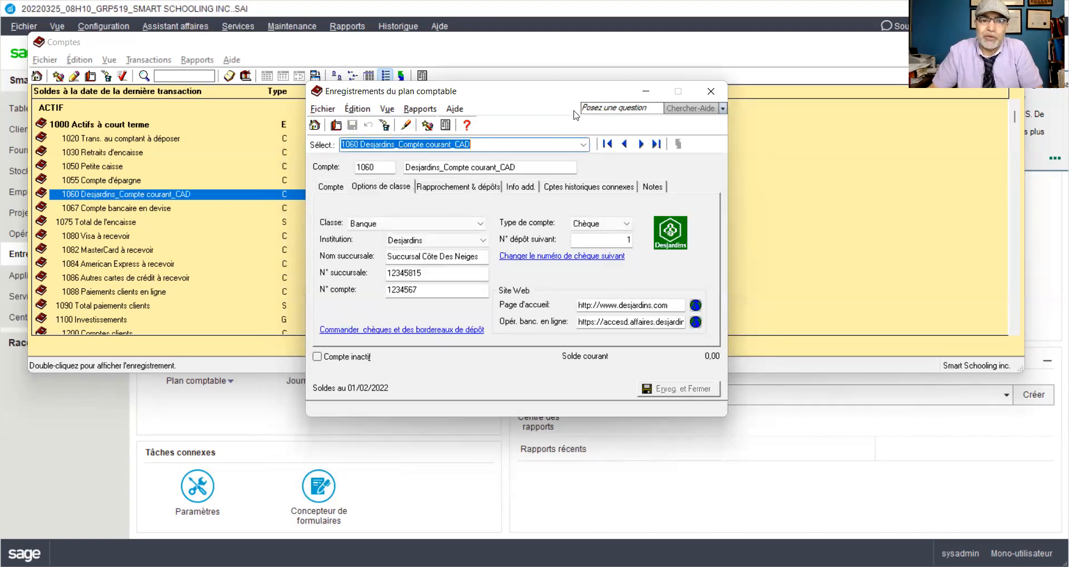
pyautogui.click(710, 91)
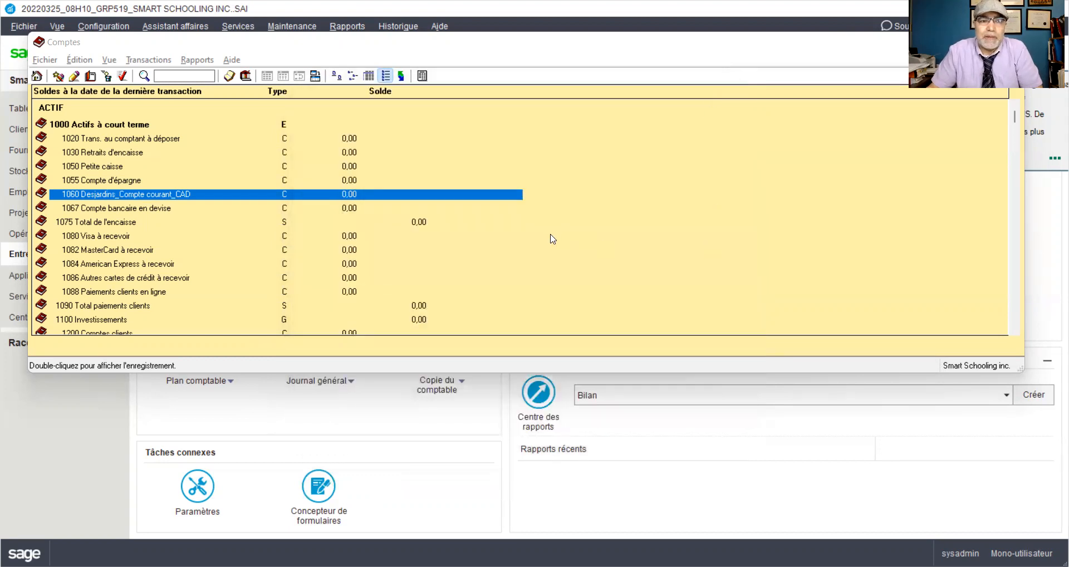